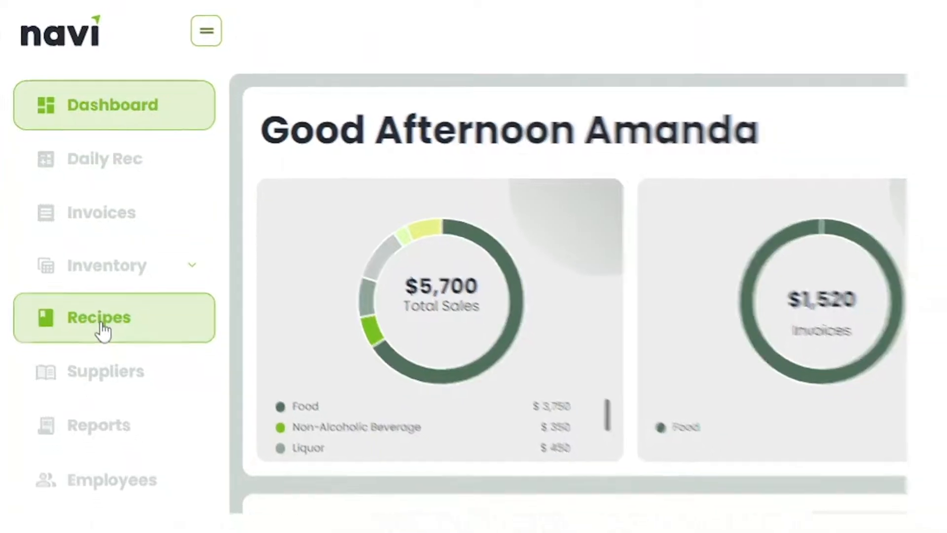
Start a new Prep/Sub Recipes recipe under the Food recipes.
{"action": "left_click", "coordinate": [106, 341]}
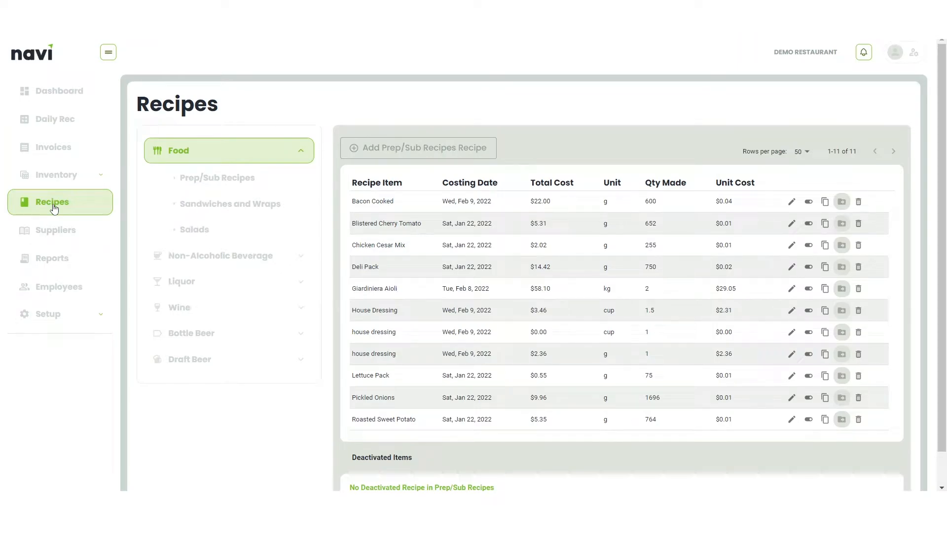
{"action": "left_click", "coordinate": [305, 153]}
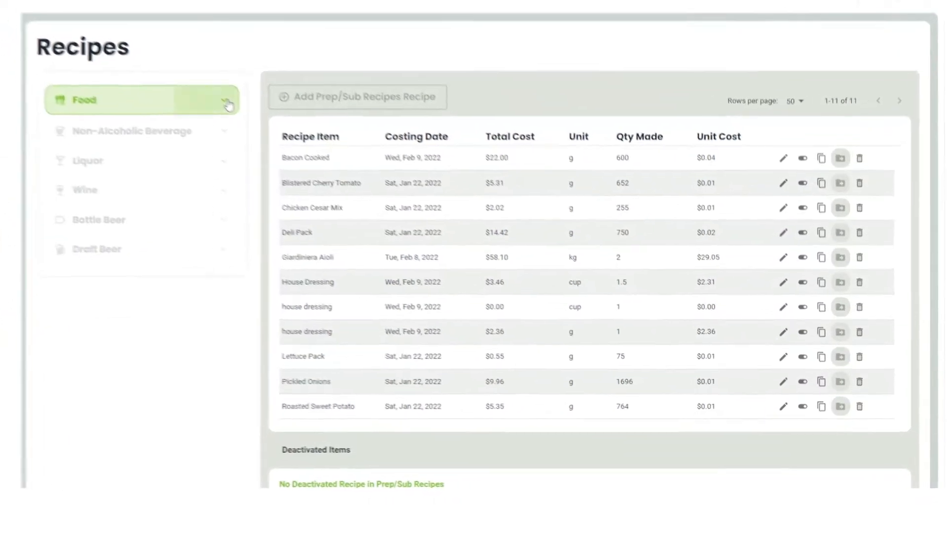
{"action": "left_click", "coordinate": [304, 153]}
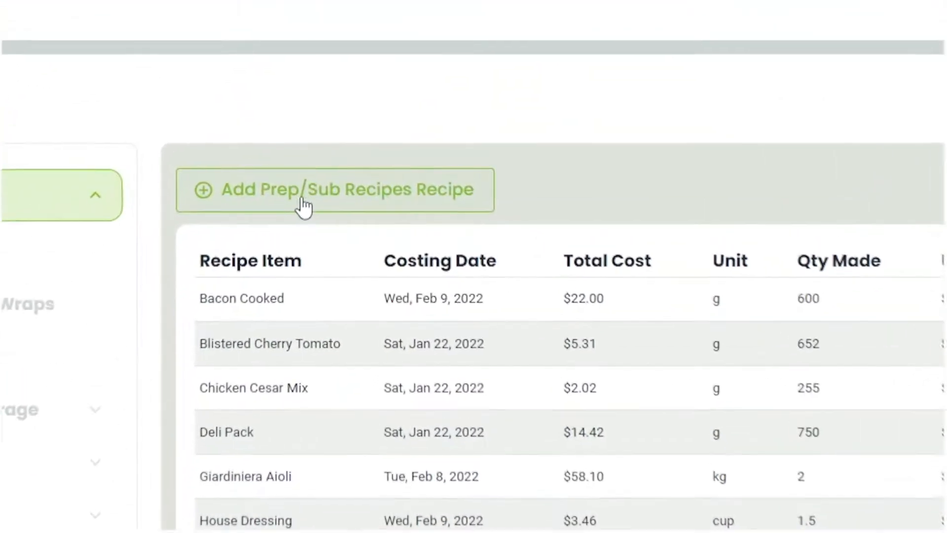
{"action": "left_click", "coordinate": [322, 206]}
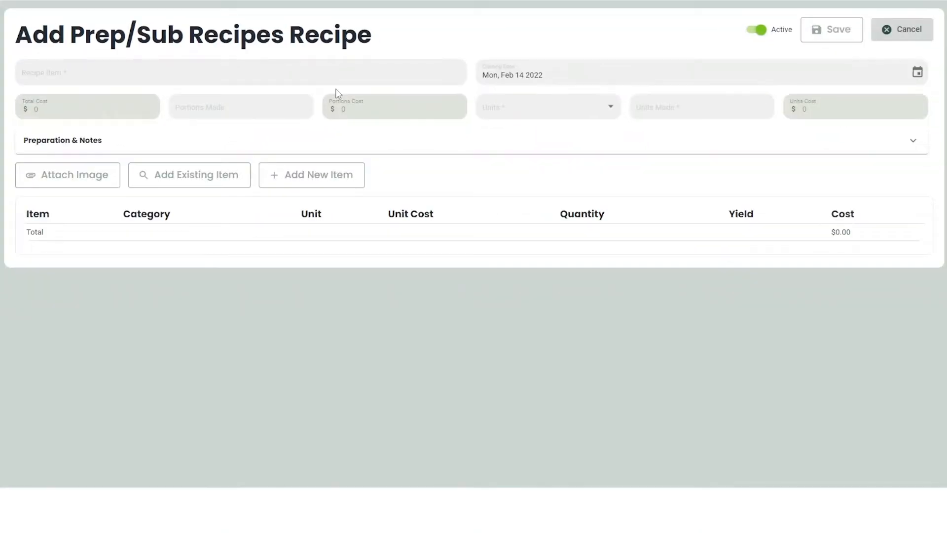
Name the recipe item with the account holder's first name in possessive form followed by "House Salad".
{"action": "left_click", "coordinate": [307, 66]}
{"action": "type", "text": "Amana"}
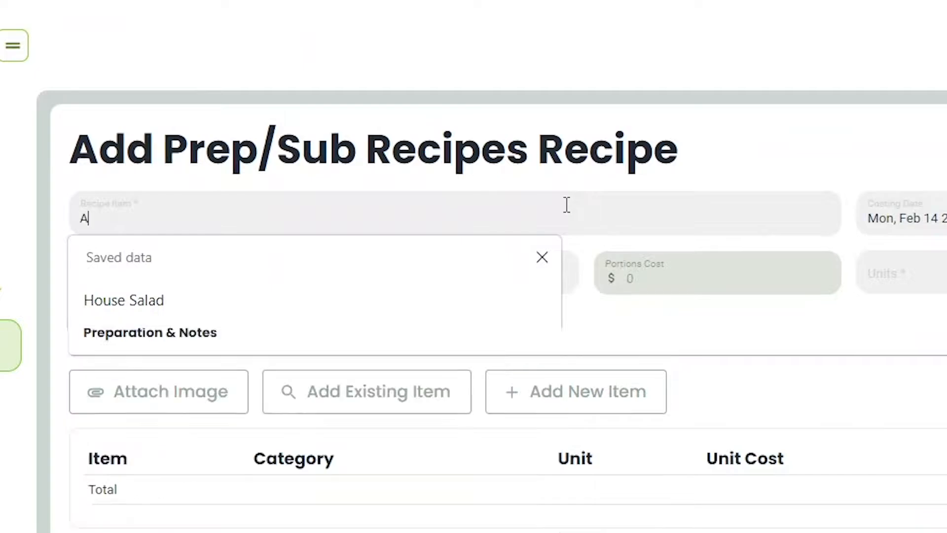
{"action": "key", "text": "BackSpace"}
{"action": "key", "text": "BackSpace"}
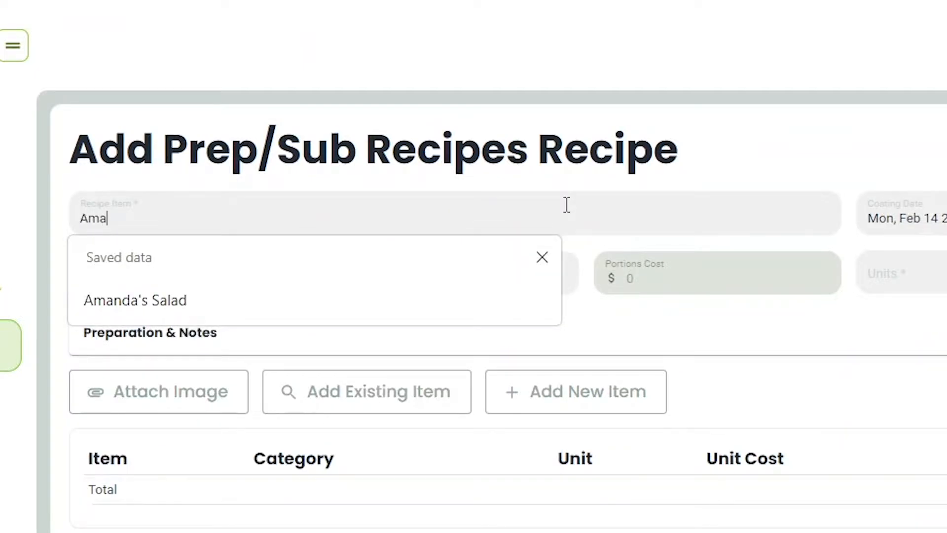
{"action": "type", "text": "nda's House "}
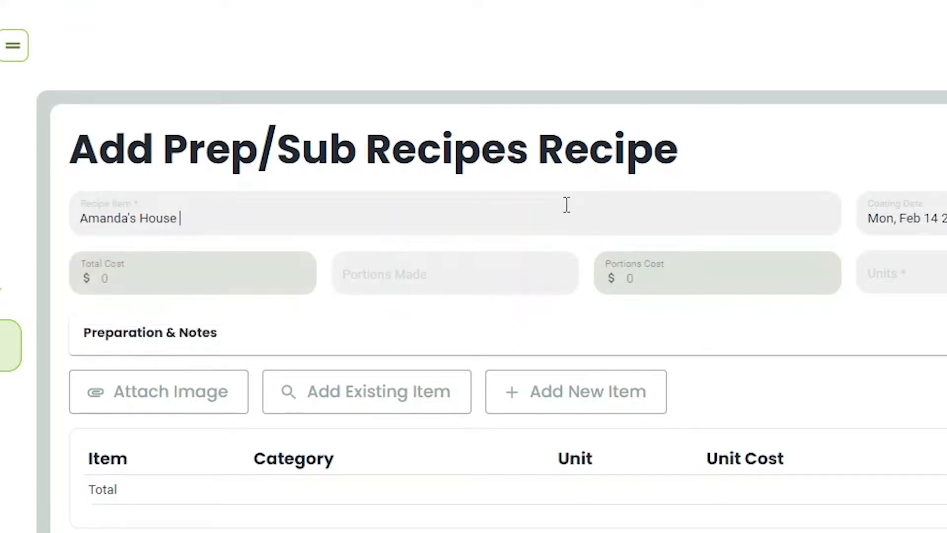
{"action": "type", "text": "Salad"}
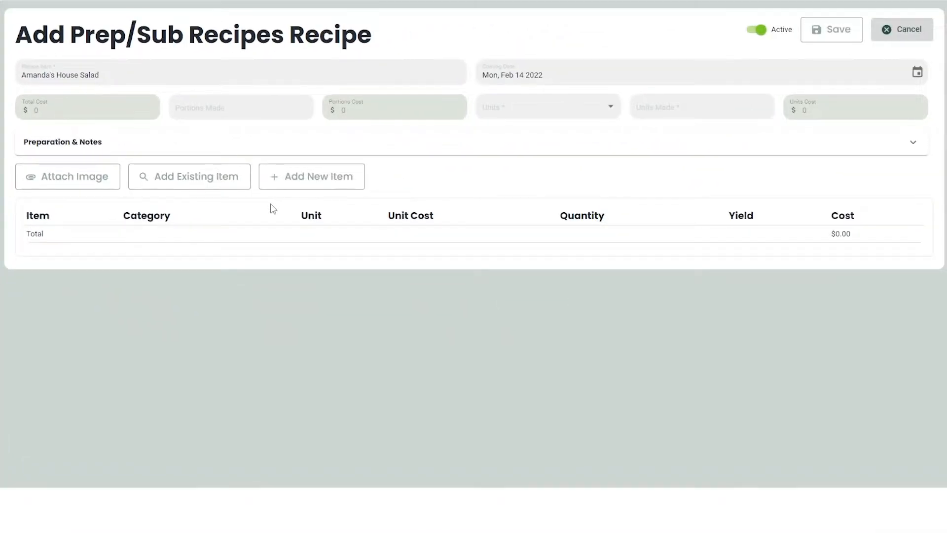
Search the existing inventory for "olive" and add Olive Oil to the recipe.
{"action": "left_click", "coordinate": [205, 186]}
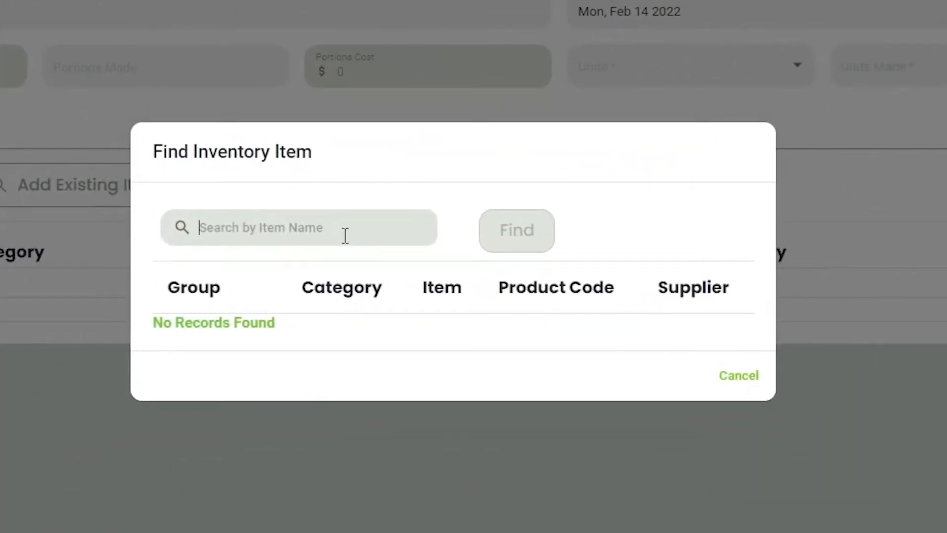
{"action": "type", "text": "olive"}
{"action": "key", "text": "Return"}
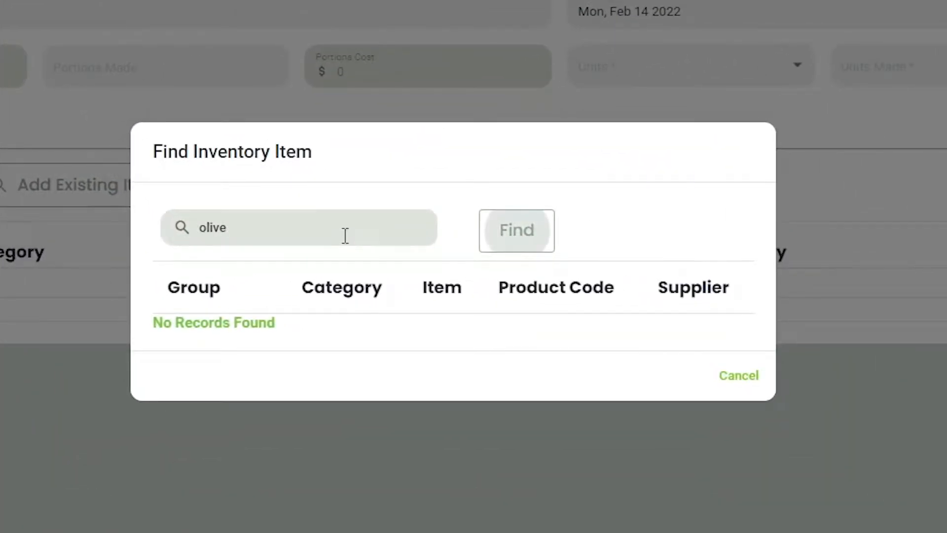
{"action": "left_click", "coordinate": [343, 292]}
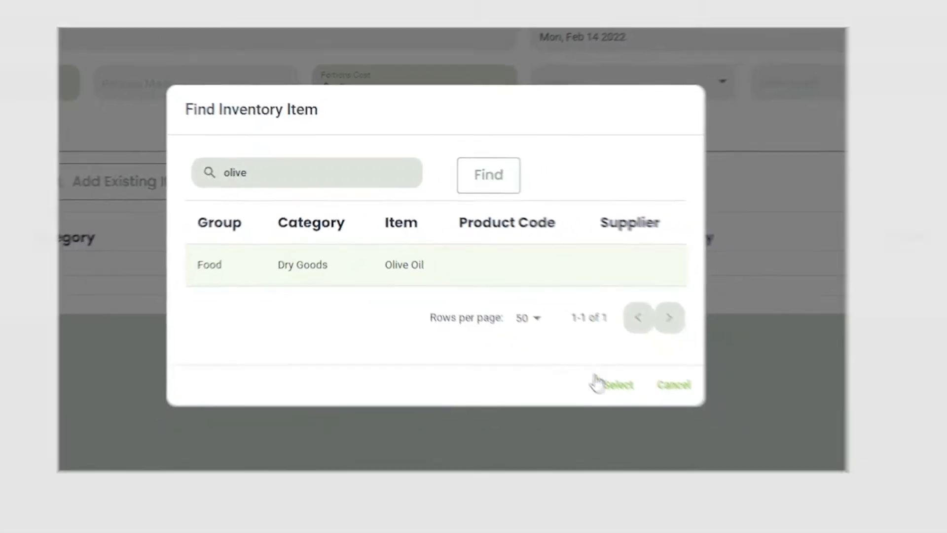
{"action": "left_click", "coordinate": [669, 428]}
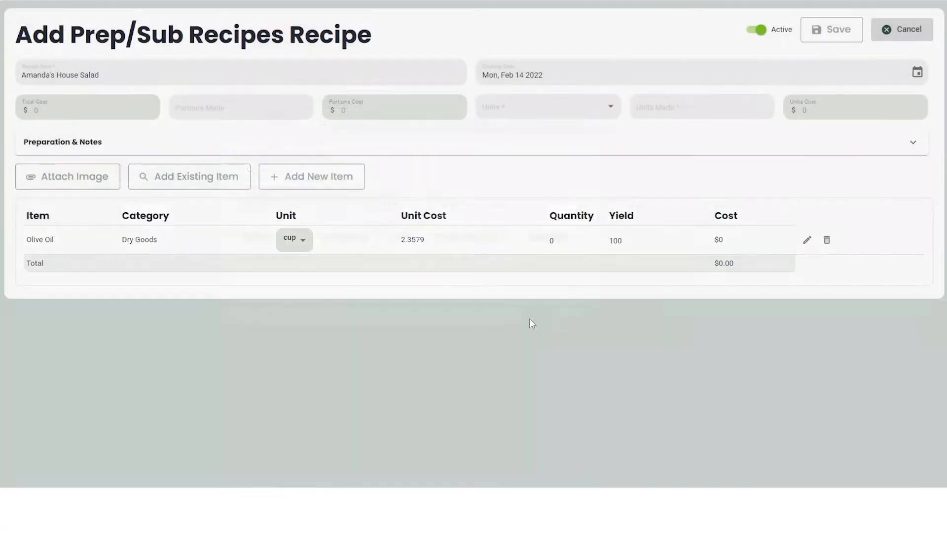
Set the Olive Oil quantity to 1.
{"action": "left_click", "coordinate": [567, 241]}
{"action": "type", "text": "1"}
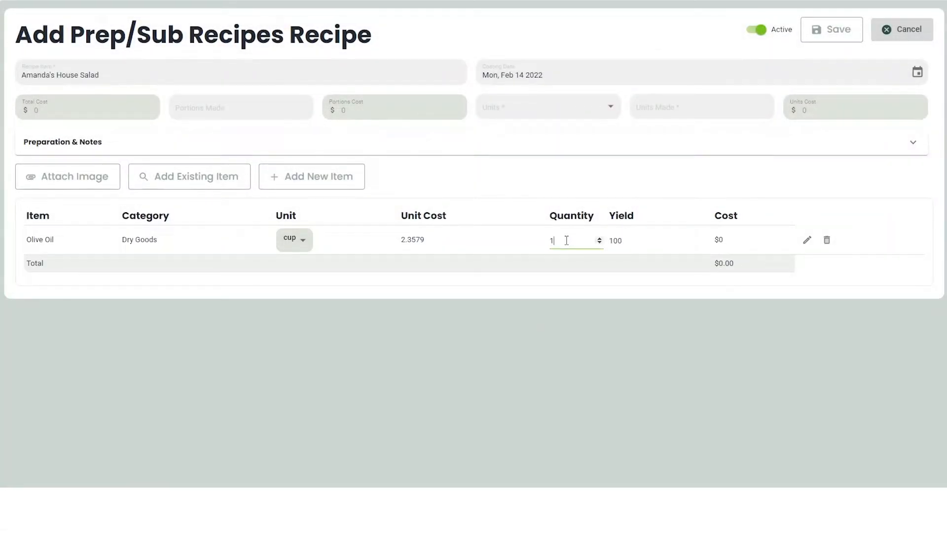
{"action": "left_click", "coordinate": [624, 316]}
Search the existing inventory for "garlic" and add Spice - Garlic Powder to the recipe.
{"action": "left_click", "coordinate": [205, 178]}
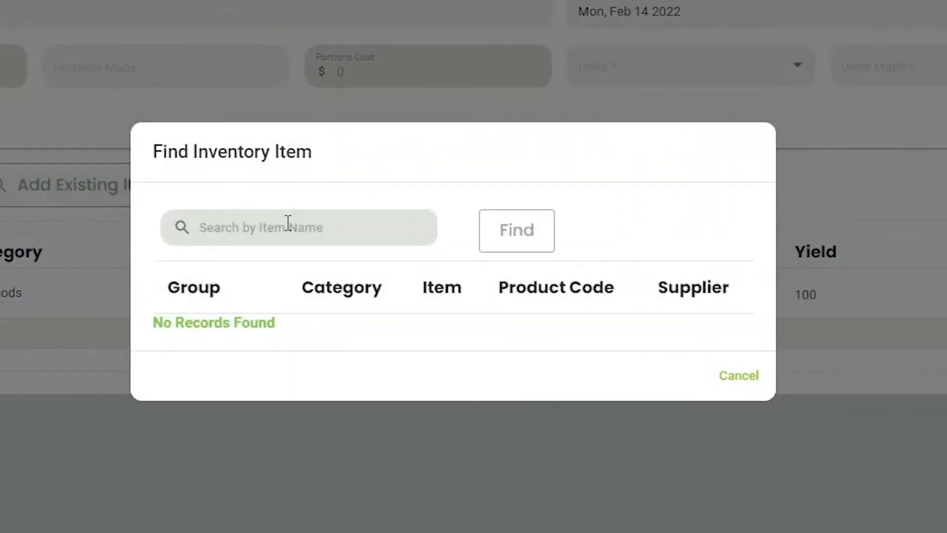
{"action": "left_click", "coordinate": [288, 223]}
{"action": "type", "text": "g"}
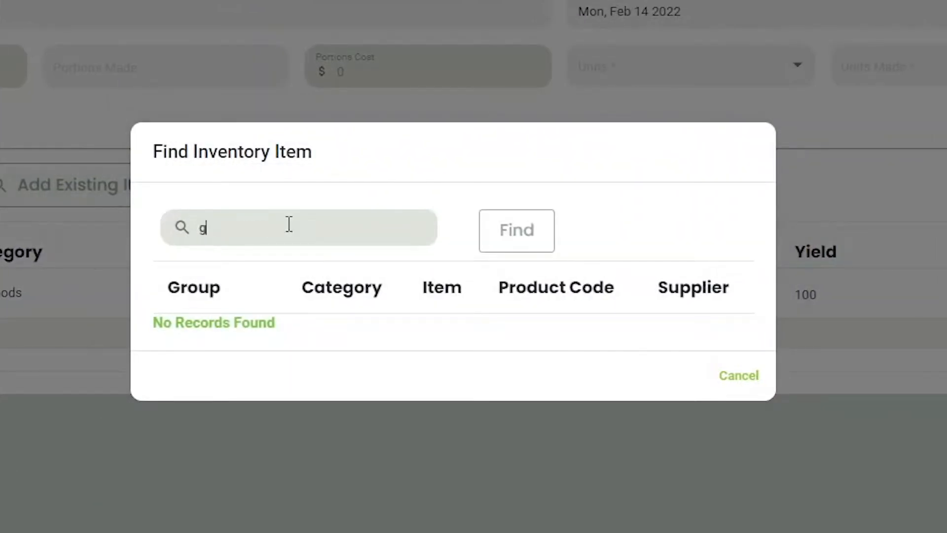
{"action": "type", "text": "arlic"}
{"action": "key", "text": "Return"}
{"action": "left_click", "coordinate": [369, 277]}
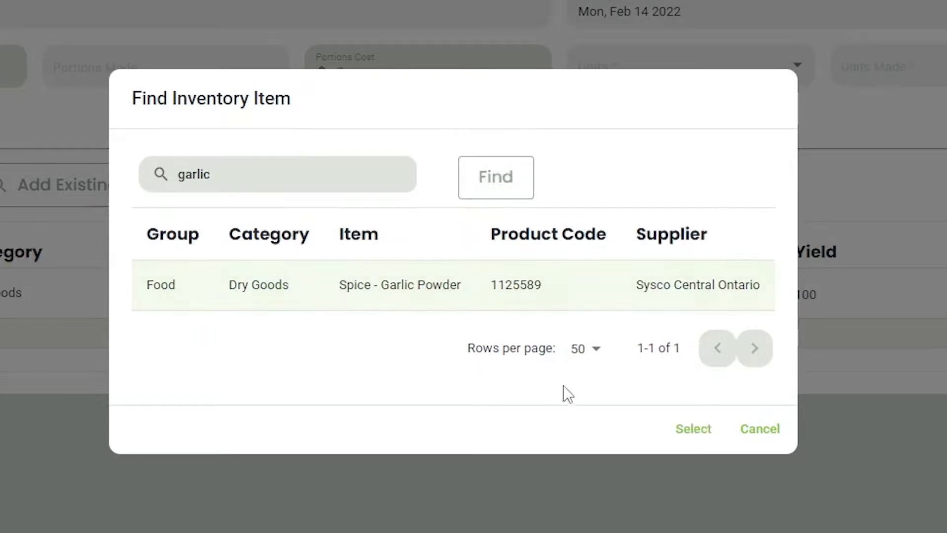
{"action": "left_click", "coordinate": [689, 430]}
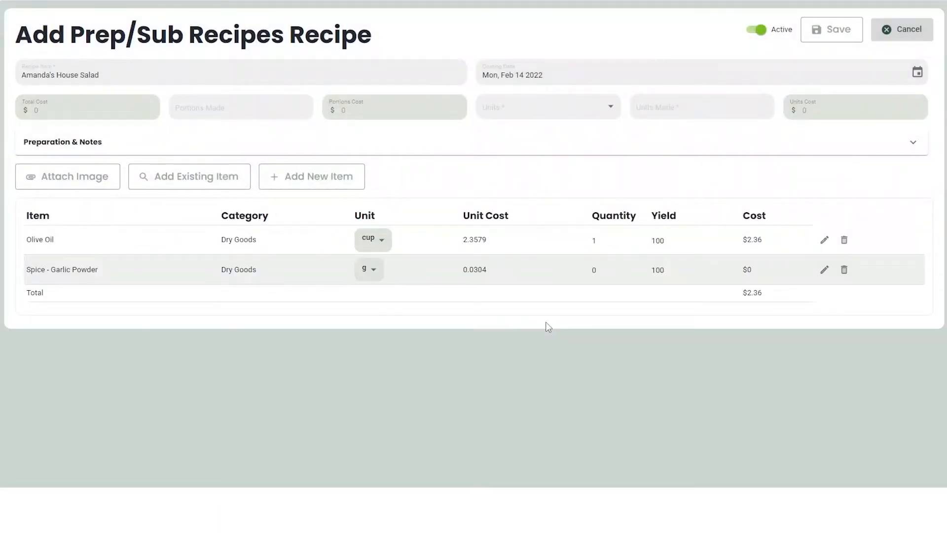
Set the Garlic Powder unit to tbs and its quantity to 1.
{"action": "left_click", "coordinate": [378, 274]}
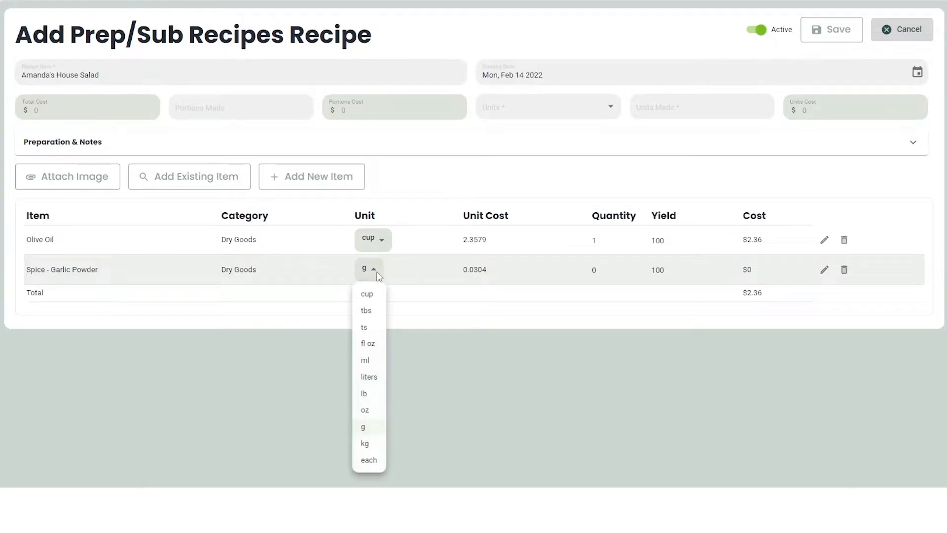
{"action": "left_click", "coordinate": [374, 312]}
{"action": "left_click", "coordinate": [596, 271]}
{"action": "double_click", "coordinate": [599, 271]}
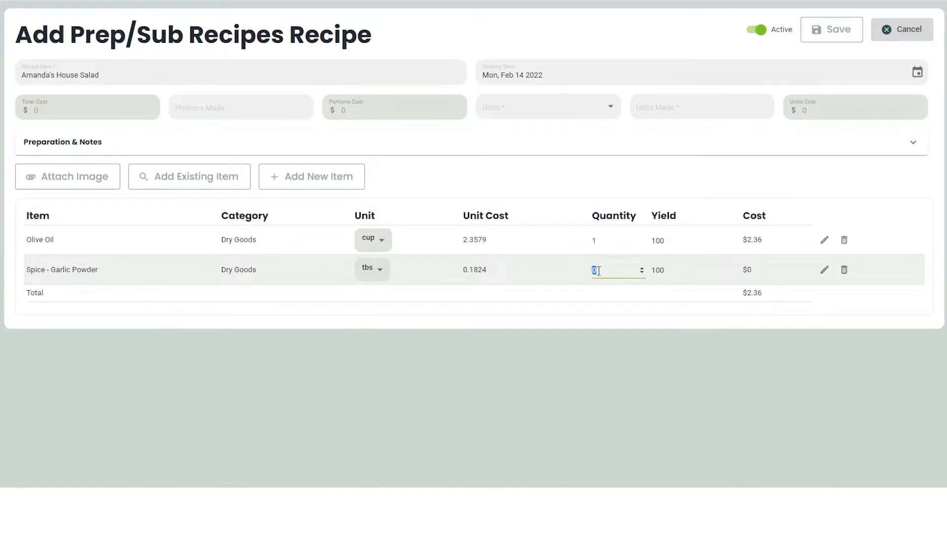
Search the existing inventory for "lemon" and add Lemon - Juice to the recipe.
{"action": "left_click", "coordinate": [182, 176]}
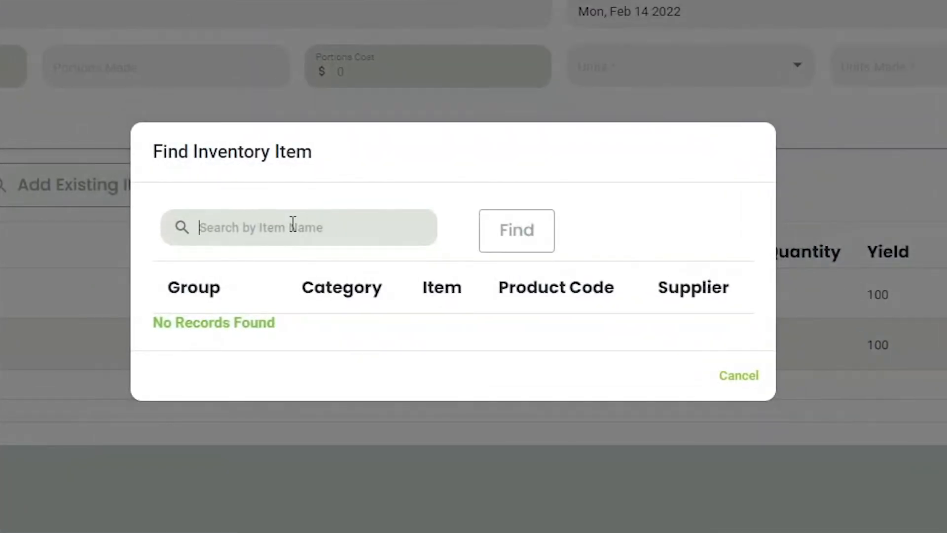
{"action": "type", "text": "lemon"}
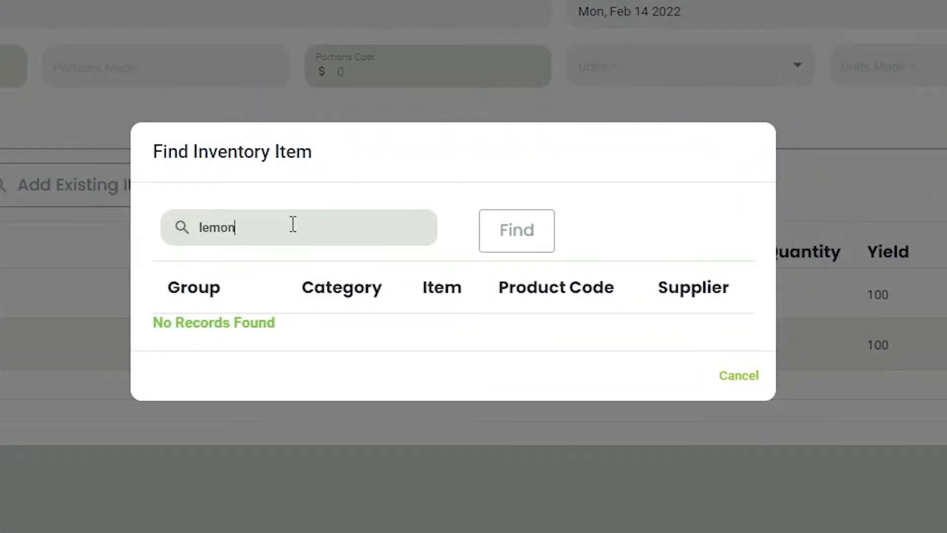
{"action": "key", "text": "Return"}
{"action": "left_click", "coordinate": [385, 260]}
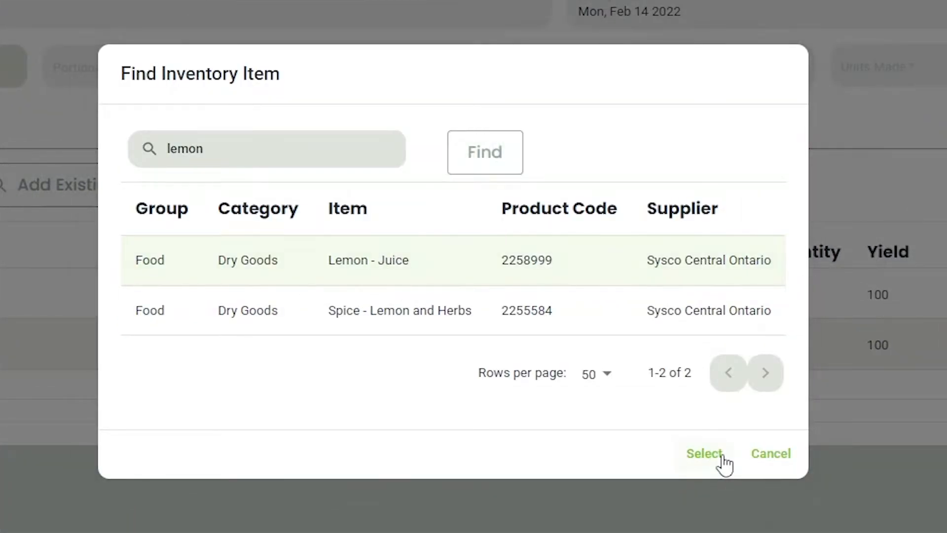
{"action": "left_click", "coordinate": [713, 453]}
Set the Lemon - Juice unit to cup and its quantity to .3.
{"action": "left_click", "coordinate": [375, 302]}
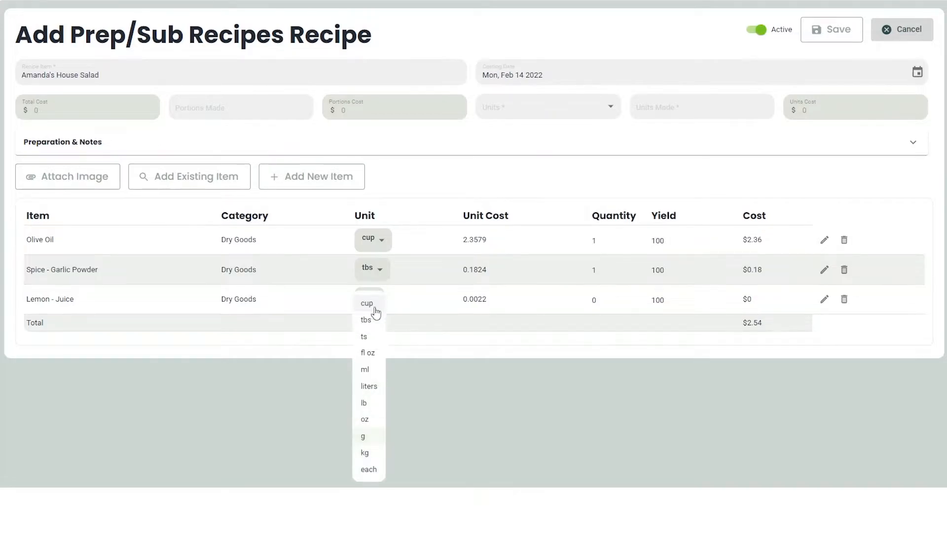
{"action": "left_click", "coordinate": [375, 309]}
{"action": "left_click", "coordinate": [599, 300]}
{"action": "type", "text": ".3"}
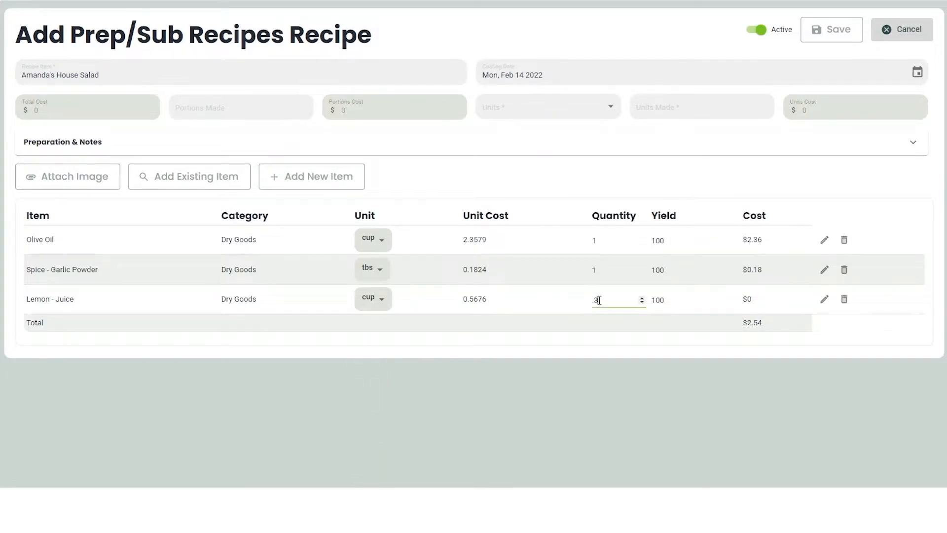
Search the existing inventory for "salt" and add Spice - Salt and Pepper Mix to the recipe.
{"action": "left_click", "coordinate": [195, 191]}
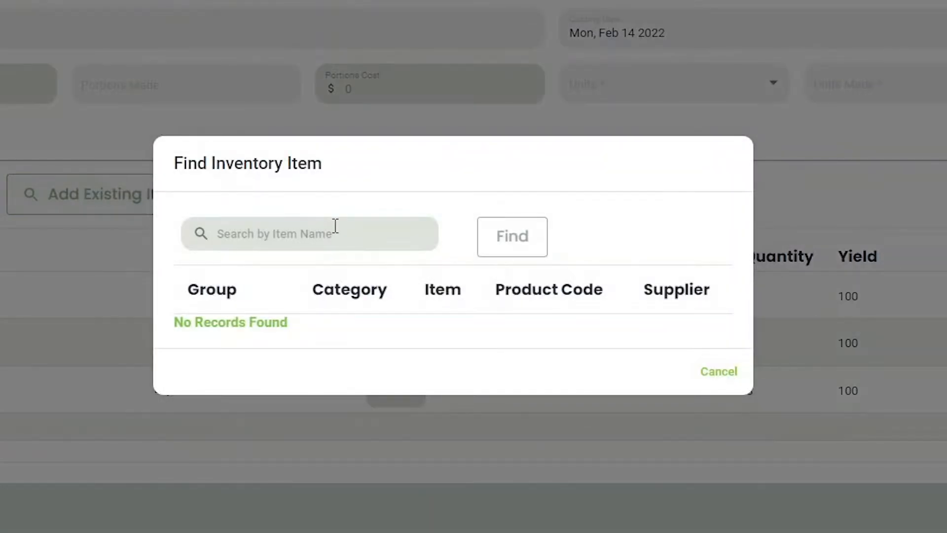
{"action": "left_click", "coordinate": [335, 225]}
{"action": "type", "text": "salt"}
{"action": "key", "text": "Return"}
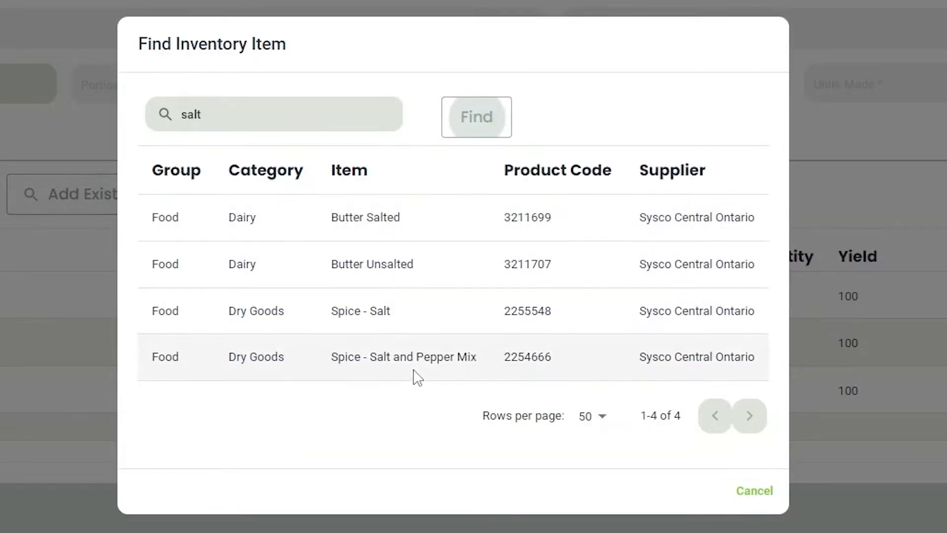
{"action": "left_click", "coordinate": [418, 378]}
{"action": "left_click", "coordinate": [690, 493]}
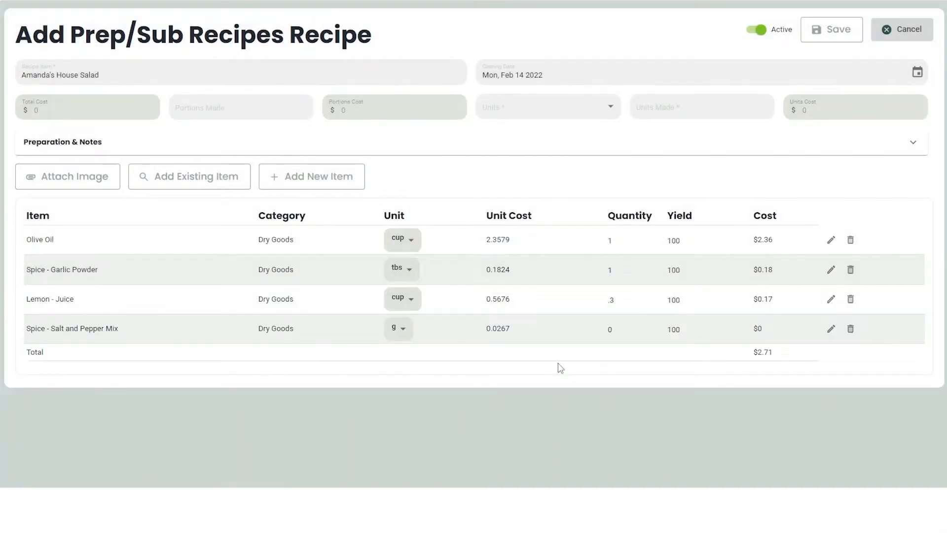
Set the Salt and Pepper Mix unit to tbs and enter 05 as its quantity.
{"action": "left_click", "coordinate": [401, 328]}
{"action": "left_click", "coordinate": [397, 322]}
{"action": "left_click", "coordinate": [614, 332]}
{"action": "left_click", "coordinate": [444, 431]}
Search the existing inventory for "dijon" and add Dijon Mustard to the recipe.
{"action": "left_click", "coordinate": [212, 191]}
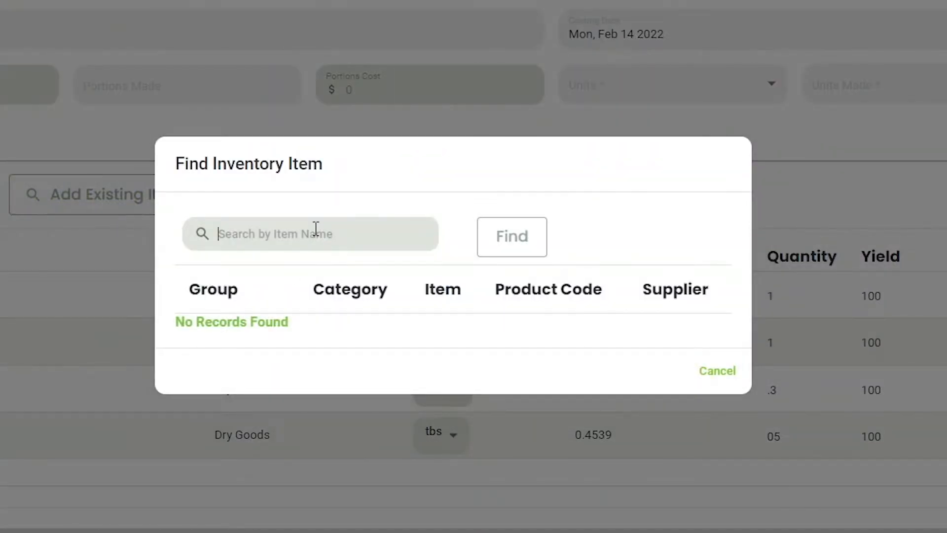
{"action": "type", "text": "dijon"}
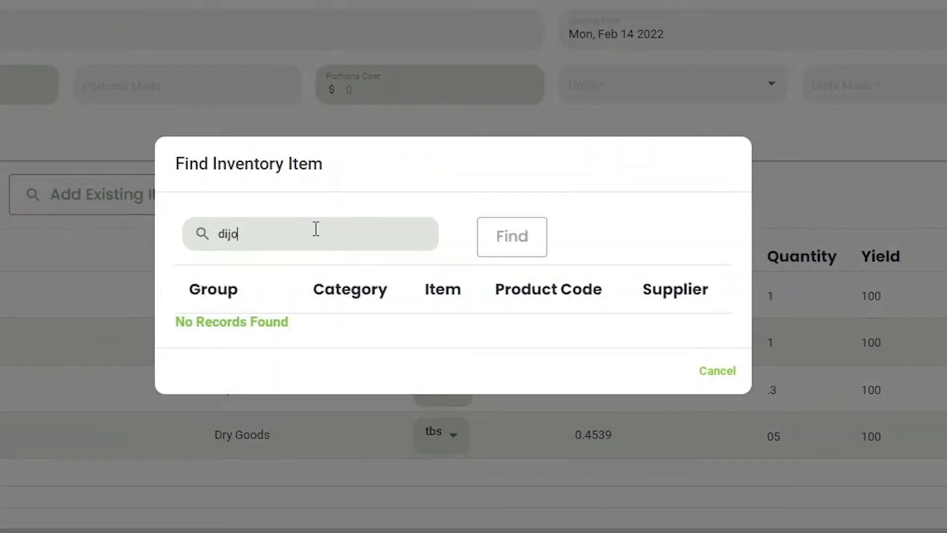
{"action": "key", "text": "Return"}
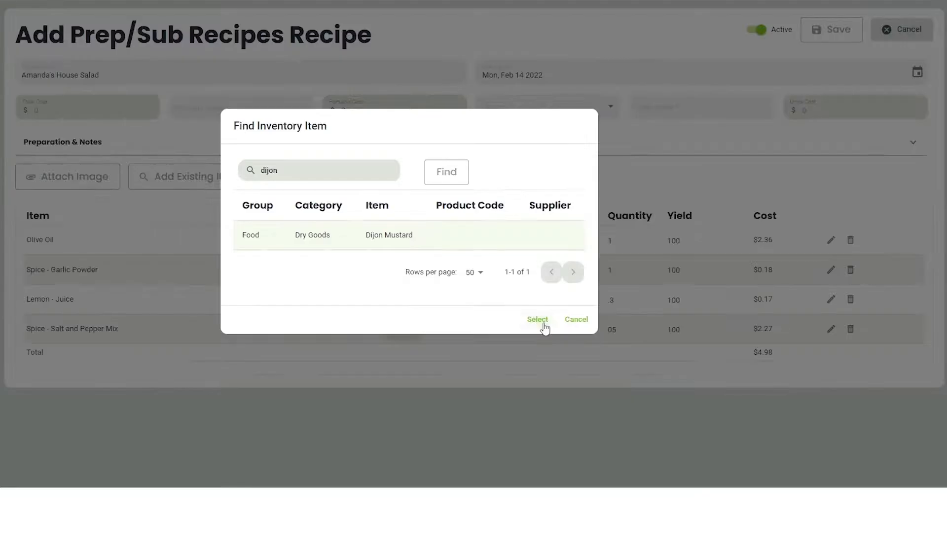
{"action": "left_click", "coordinate": [656, 420]}
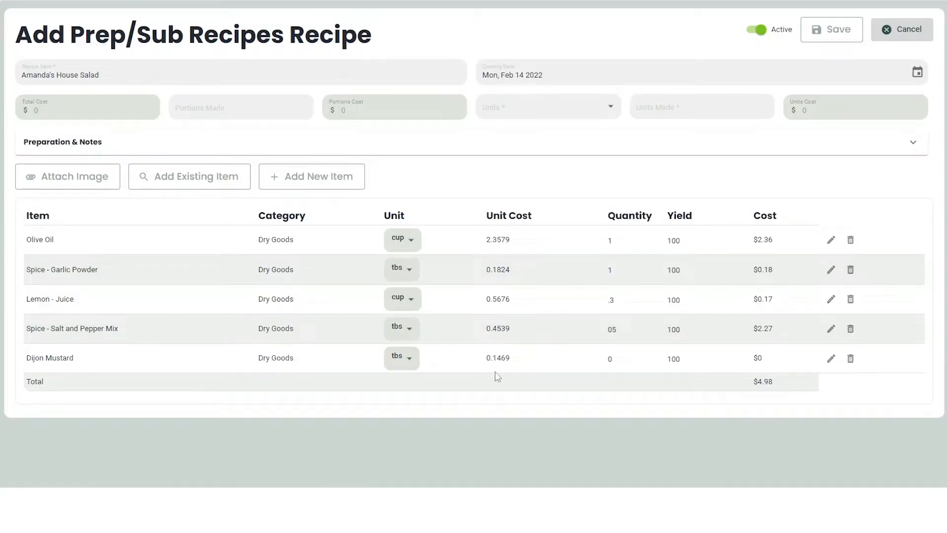
Set the Dijon Mustard quantity to .5.
{"action": "left_click", "coordinate": [607, 362]}
{"action": "double_click", "coordinate": [616, 360]}
{"action": "type", "text": ".5"}
Correct the Salt and Pepper Mix quantity to 1.5.
{"action": "left_click", "coordinate": [618, 329]}
{"action": "double_click", "coordinate": [619, 330]}
{"action": "key", "text": "BackSpace"}
{"action": "type", "text": "1.5"}
{"action": "left_click", "coordinate": [675, 424]}
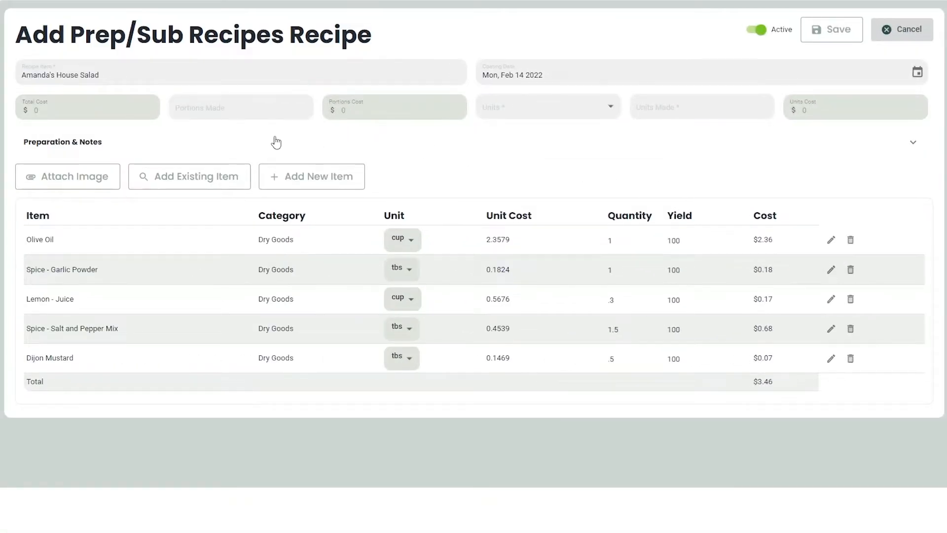
Set the recipe's overall yield unit to cup and the units made to 1.5.
{"action": "left_click", "coordinate": [558, 114]}
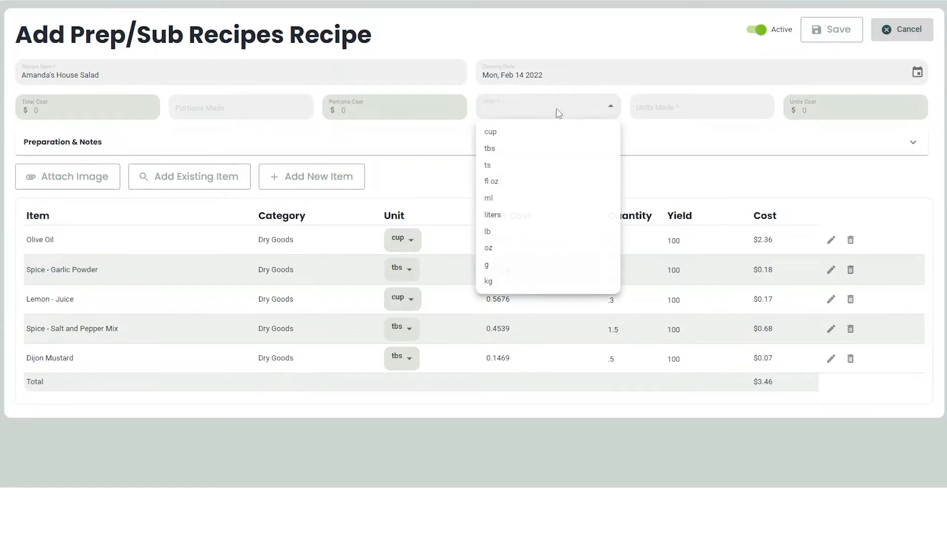
{"action": "left_click", "coordinate": [535, 133]}
{"action": "left_click", "coordinate": [685, 108]}
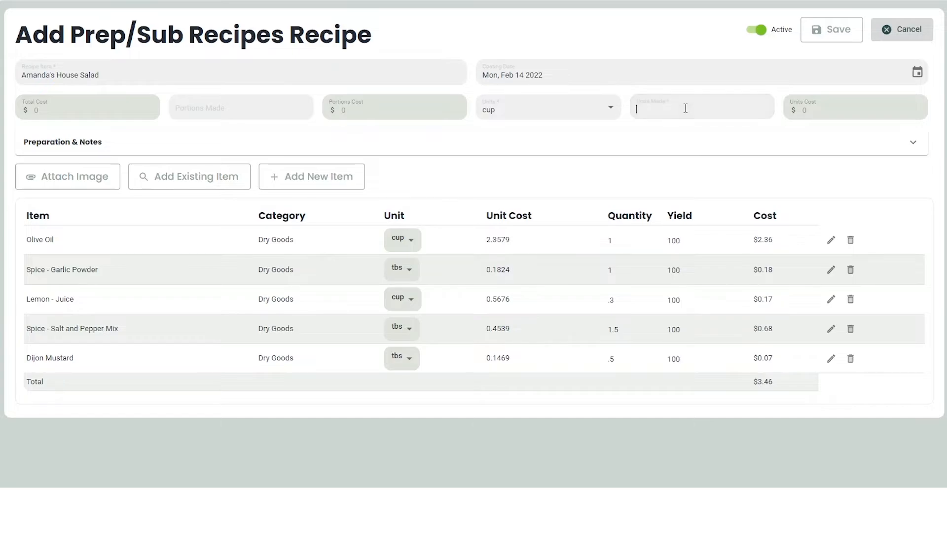
{"action": "type", "text": "1.5"}
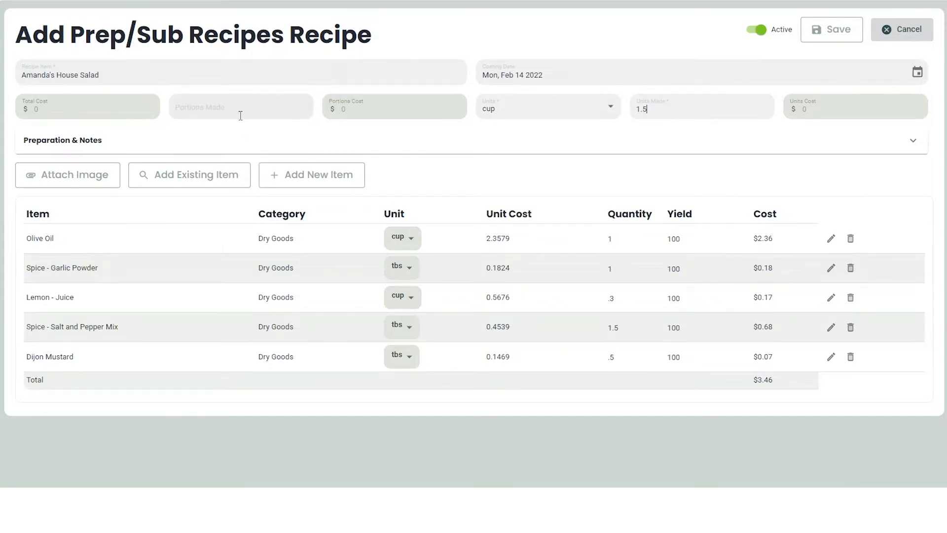
Set the recipe's portions made to 12.
{"action": "left_click", "coordinate": [249, 108]}
{"action": "type", "text": "12"}
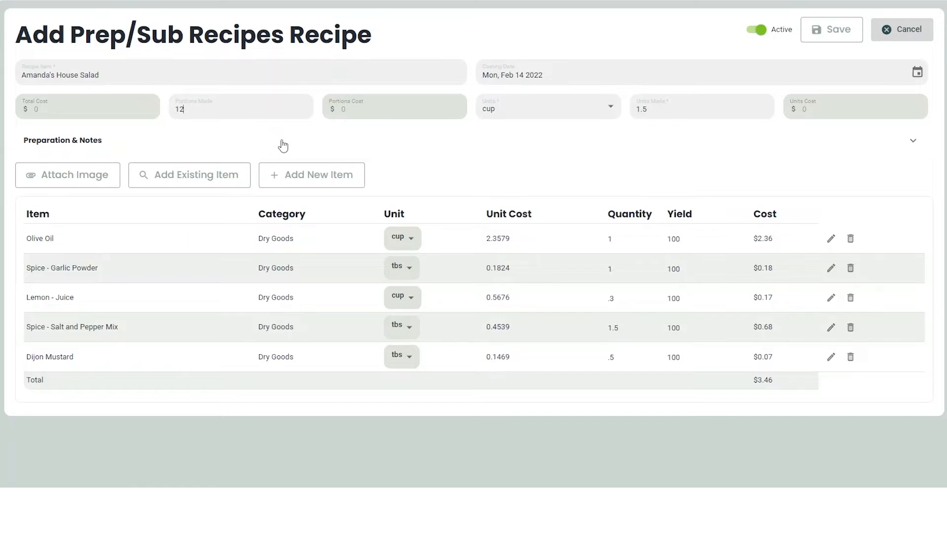
Enter "First step :" as the recipe's preparation text and save the recipe.
{"action": "left_click", "coordinate": [319, 141]}
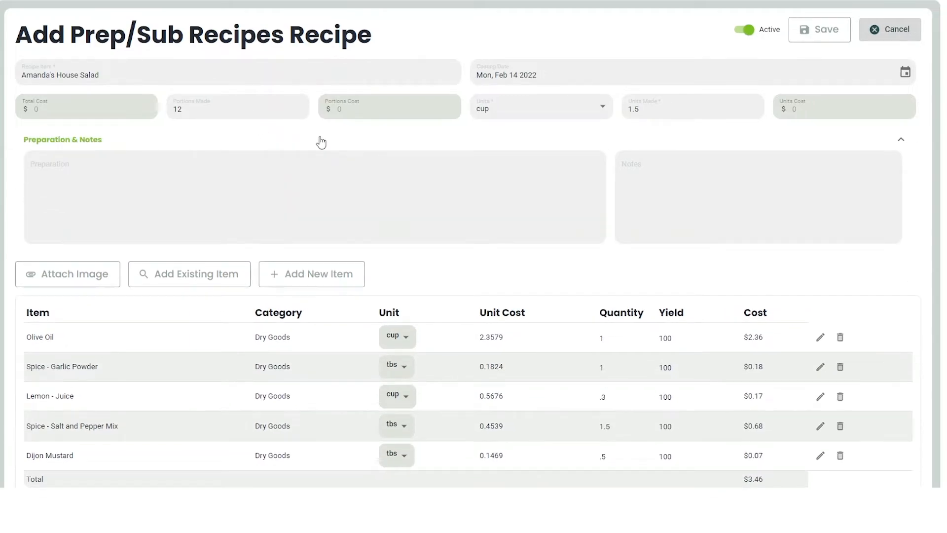
{"action": "left_click", "coordinate": [321, 143]}
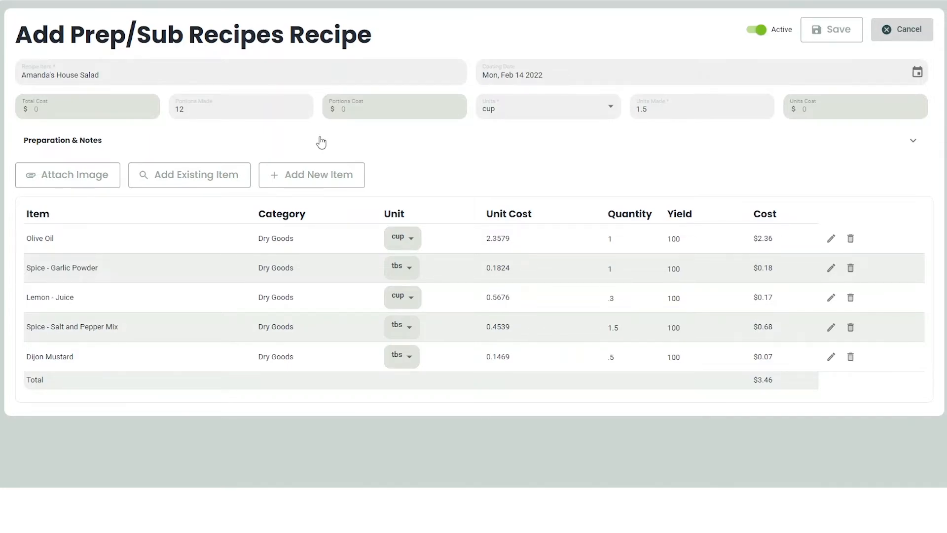
{"action": "left_click", "coordinate": [321, 142]}
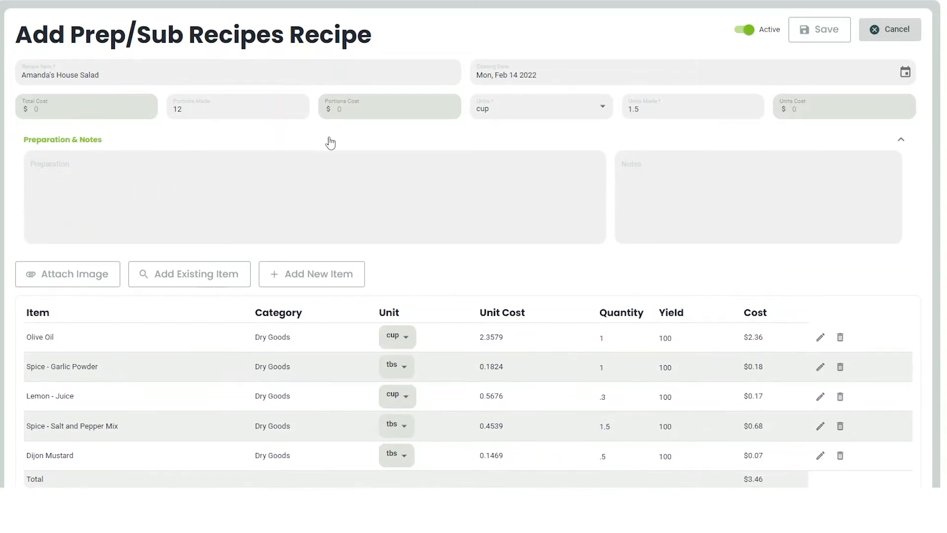
{"action": "left_click", "coordinate": [107, 183]}
{"action": "type", "text": "First step :"}
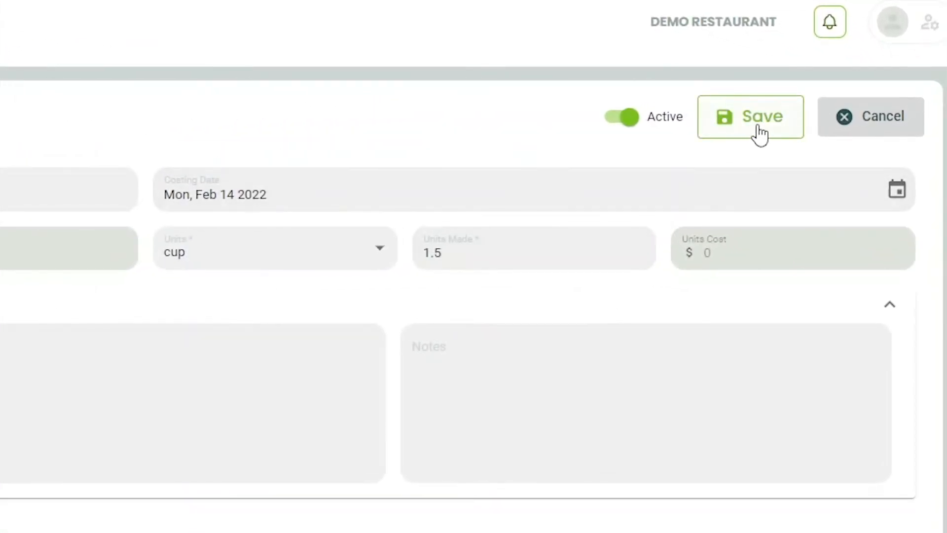
{"action": "left_click", "coordinate": [758, 125]}
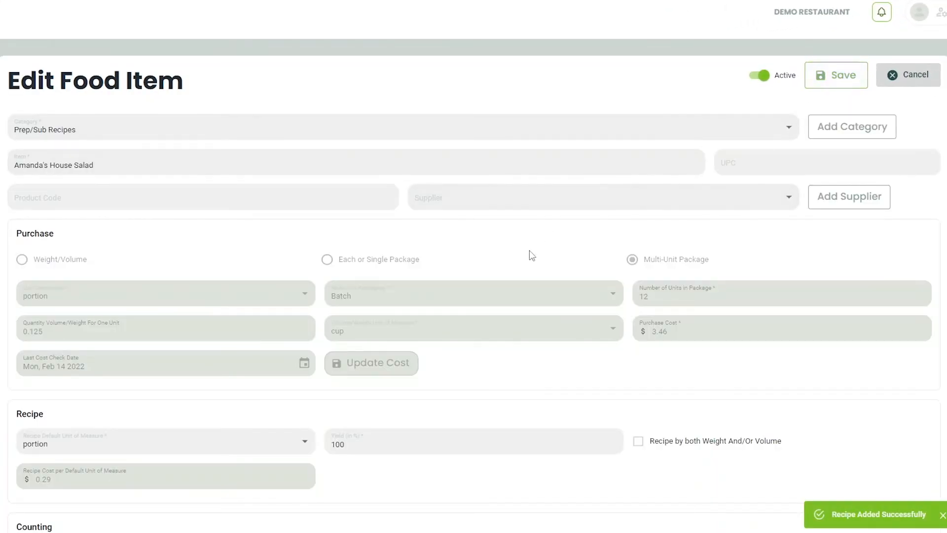
Choose portion as the food item's recipe default unit of measure and liters as its counting default unit.
{"action": "scroll", "coordinate": [529, 252], "scroll_direction": "down", "scroll_amount": 2}
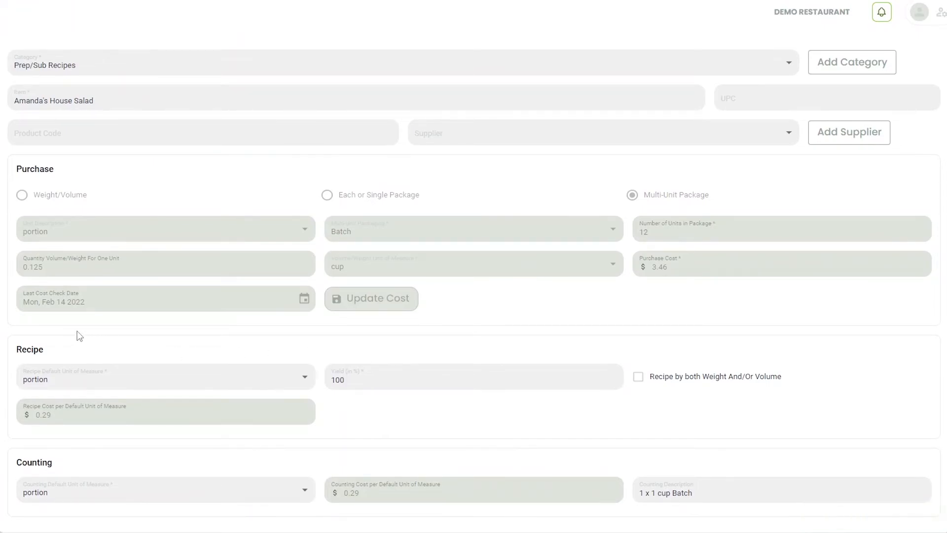
{"action": "left_click", "coordinate": [67, 384]}
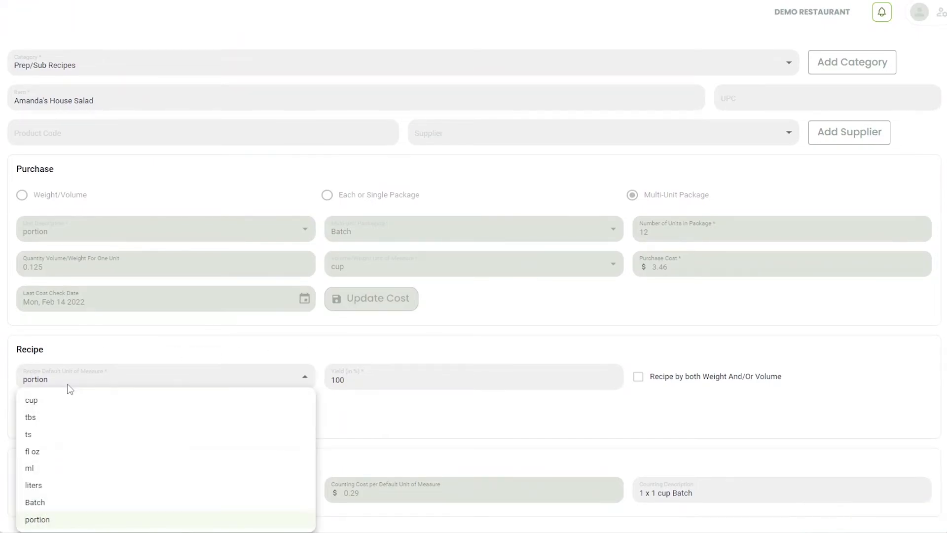
{"action": "left_click", "coordinate": [45, 520]}
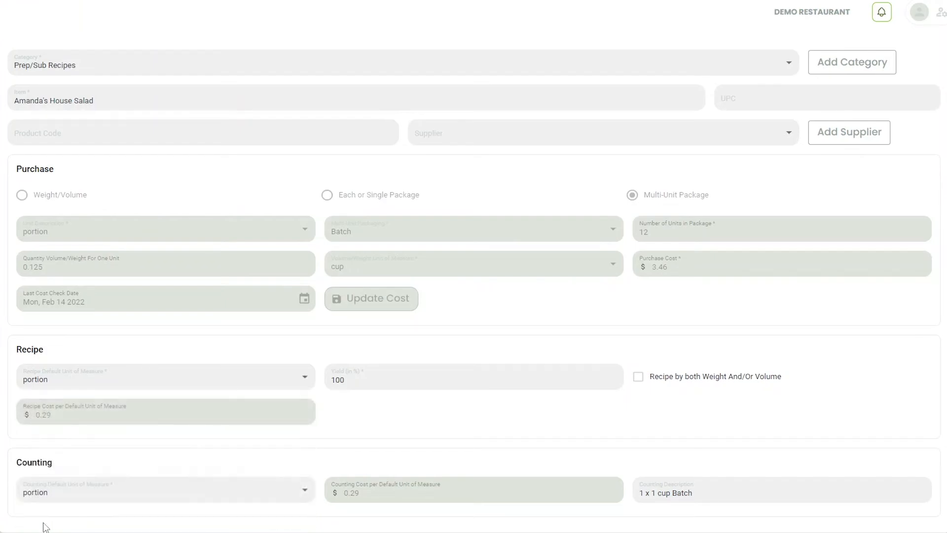
{"action": "left_click", "coordinate": [113, 491]}
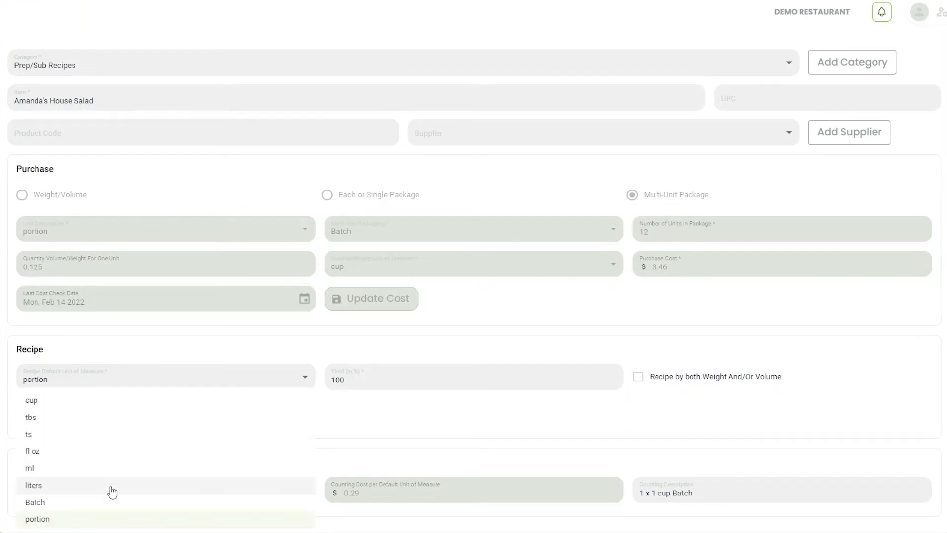
{"action": "left_click", "coordinate": [82, 491]}
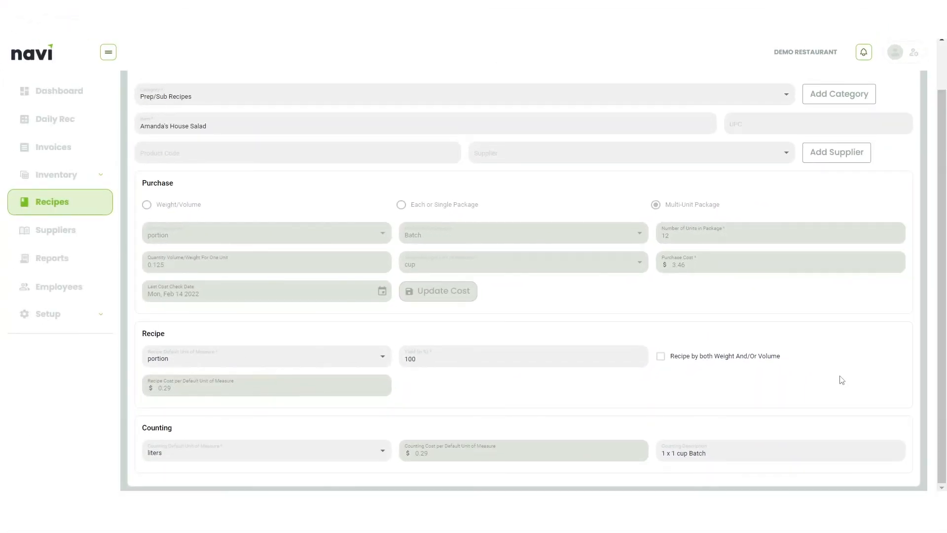
{"action": "scroll", "coordinate": [842, 380], "scroll_direction": "up", "scroll_amount": 2}
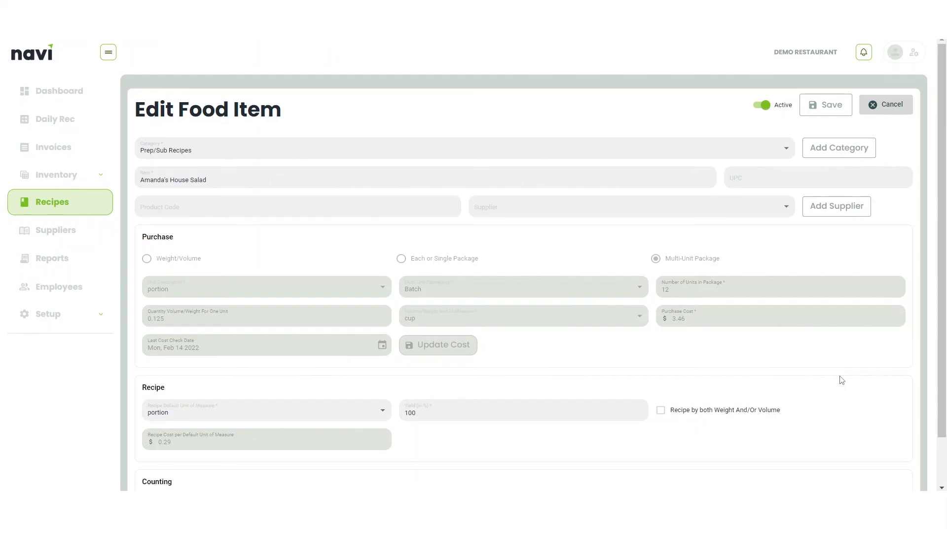
{"action": "scroll", "coordinate": [842, 380], "scroll_direction": "down", "scroll_amount": 2}
{"action": "scroll", "coordinate": [841, 380], "scroll_direction": "up", "scroll_amount": 2}
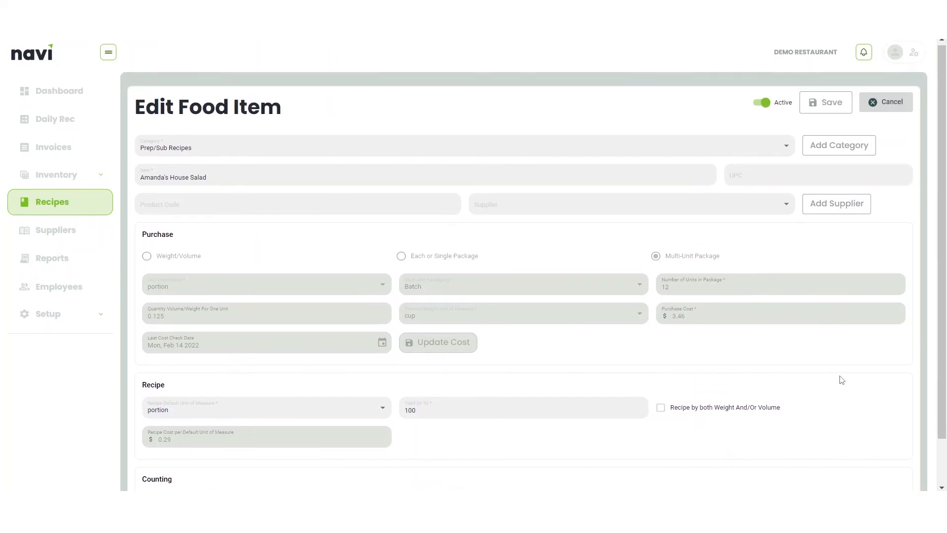